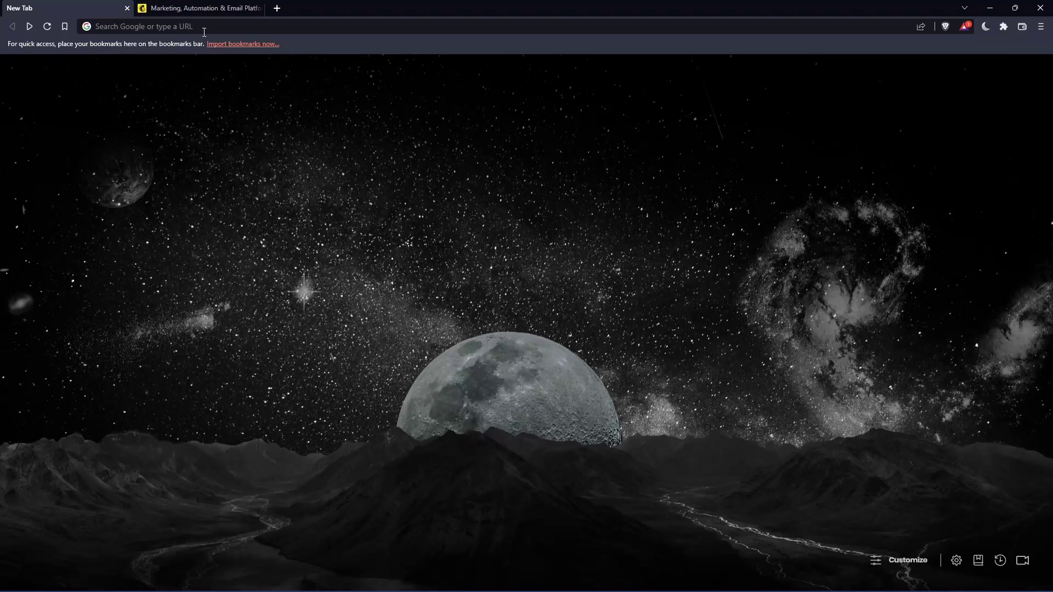
Enter mailchimp.com in Brave's address bar to reach the open Mailchimp homepage tab.
click(222, 29)
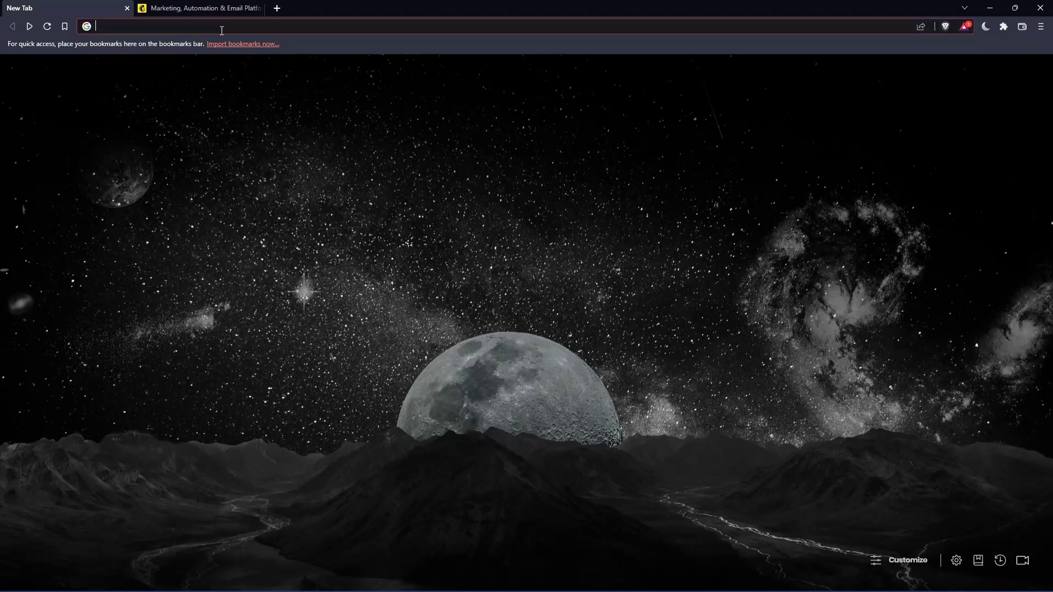
text(mailchimp)
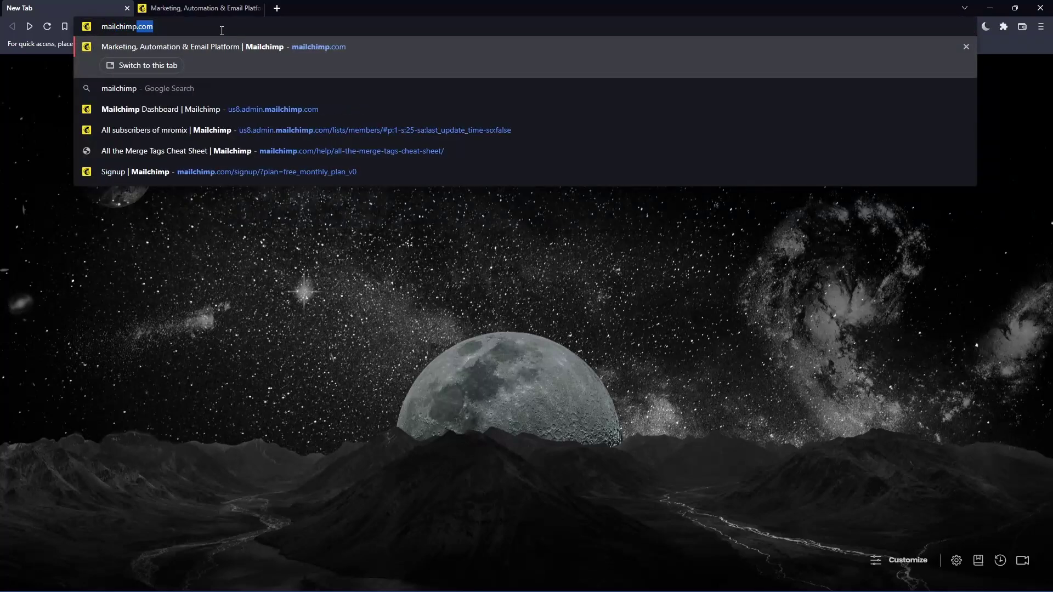
text(.com)
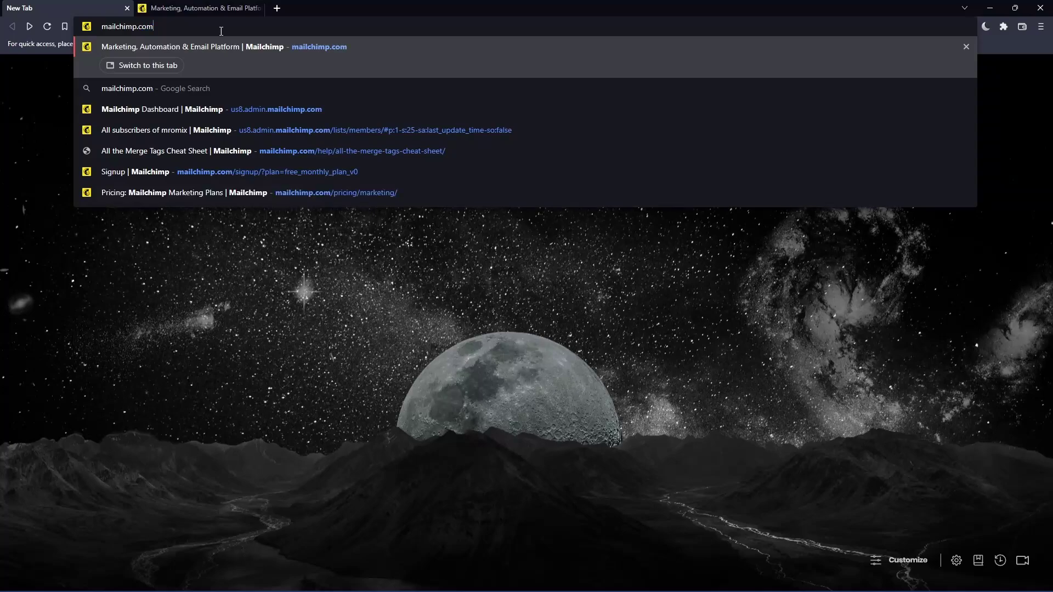
key(Return)
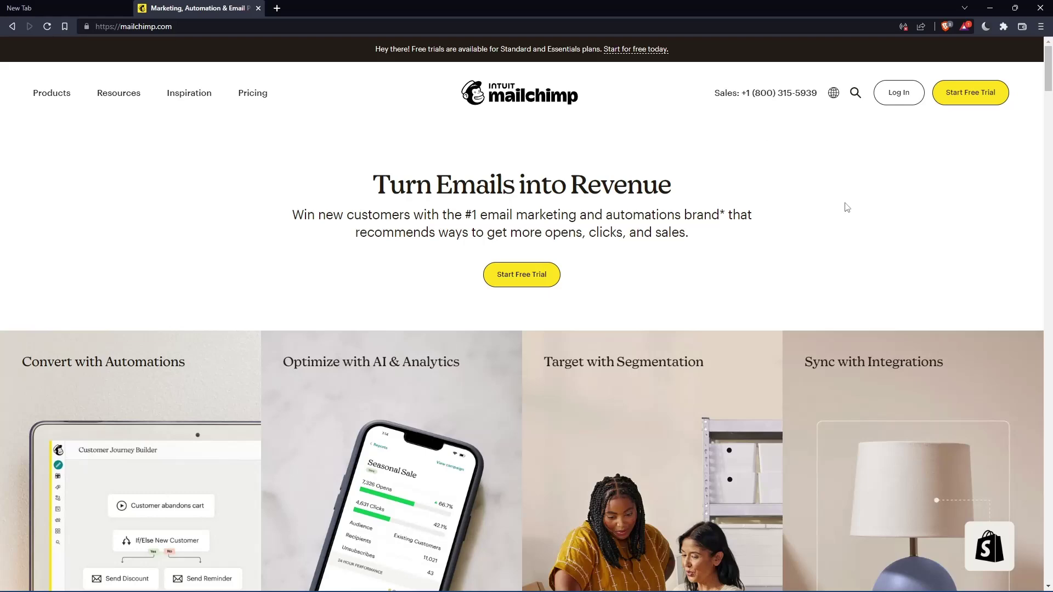
Visit the login page, return to the homepage, then open the Marketing pricing page.
click(898, 94)
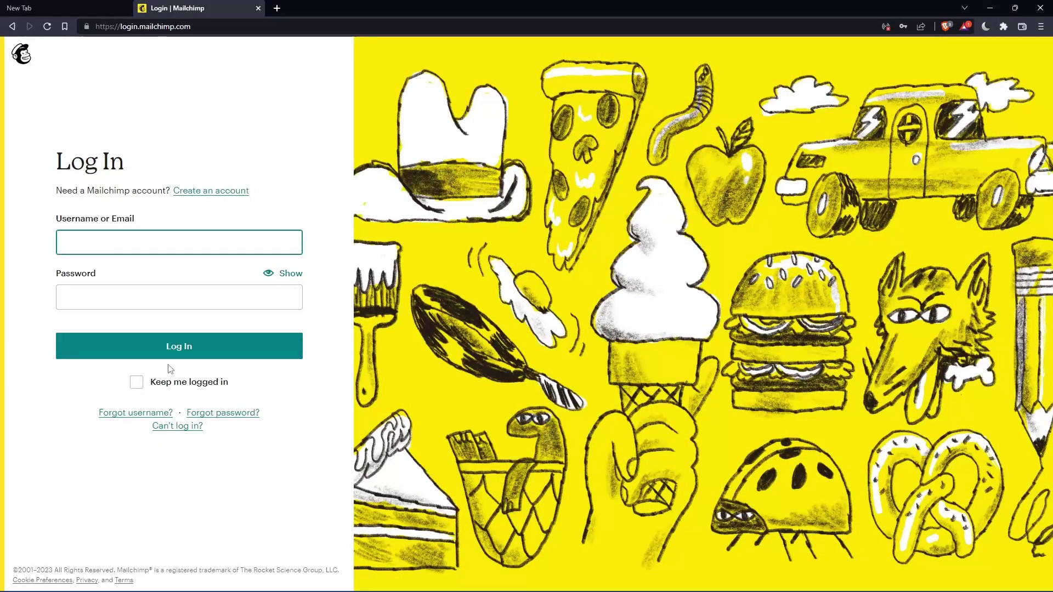
key(alt+Left)
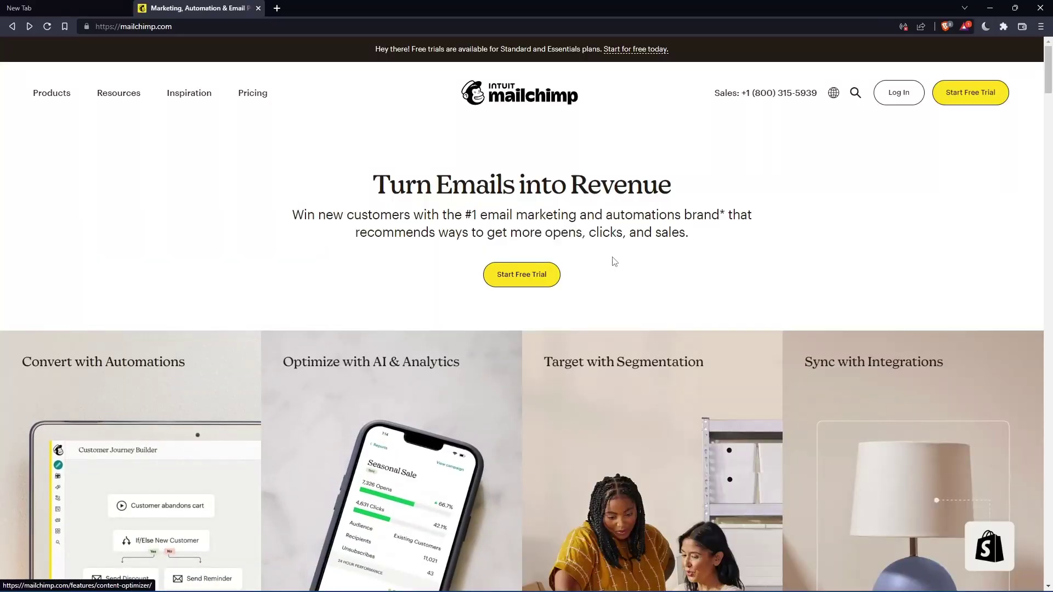
scroll(611, 261, down, 8)
scroll(611, 258, down, 2)
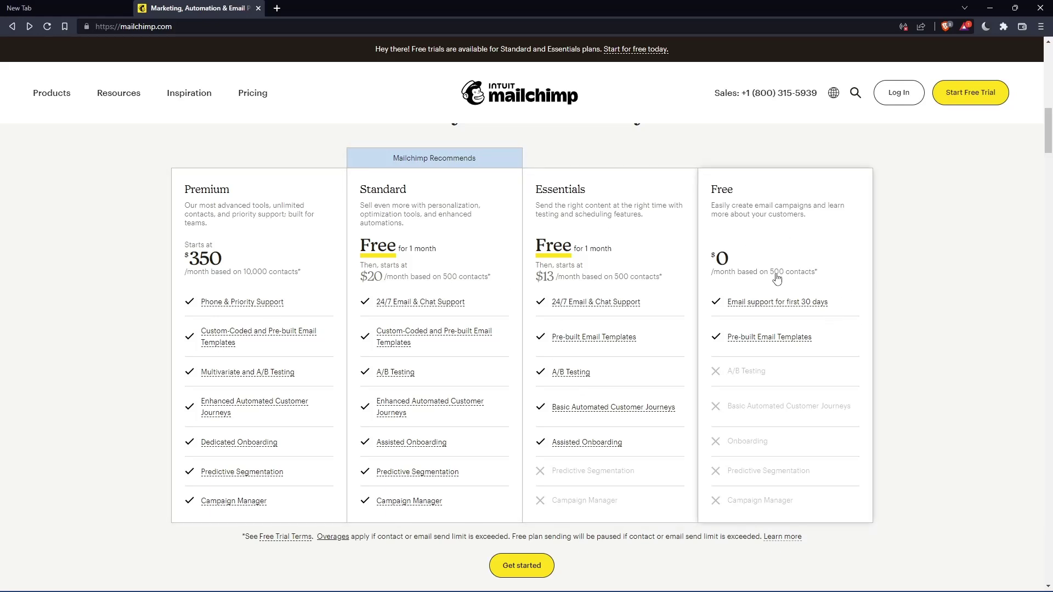
click(783, 217)
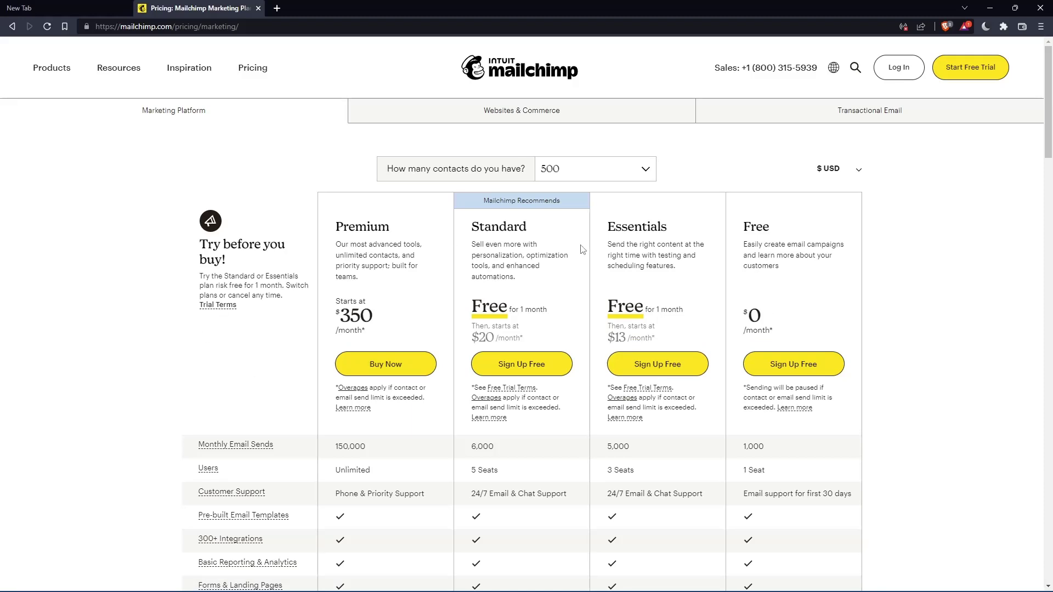
Choose Sign Up Free under the Free plan and complete the signup form from autofill.
click(796, 370)
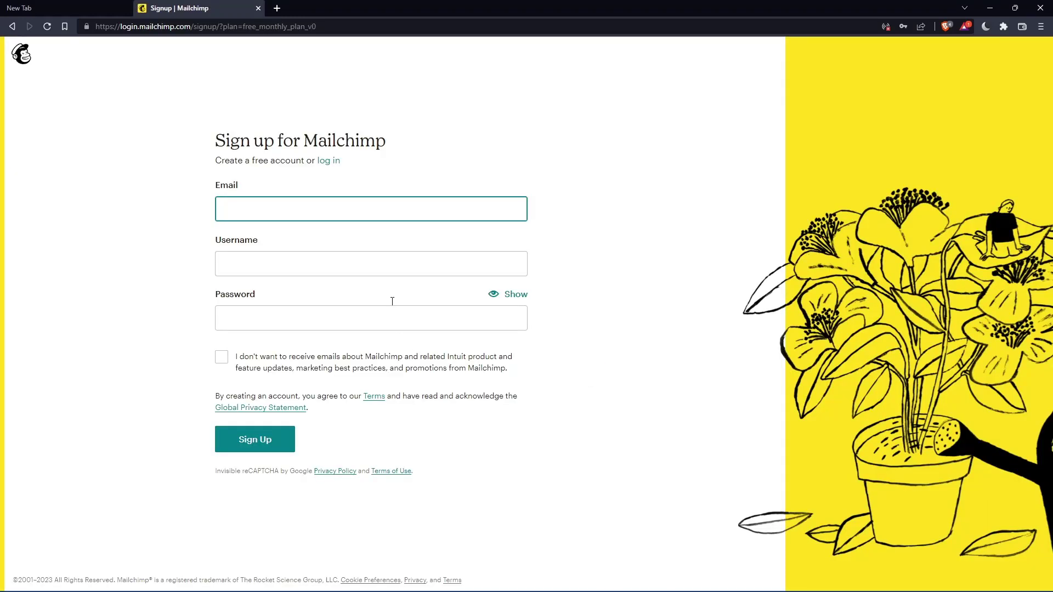
click(361, 214)
click(594, 182)
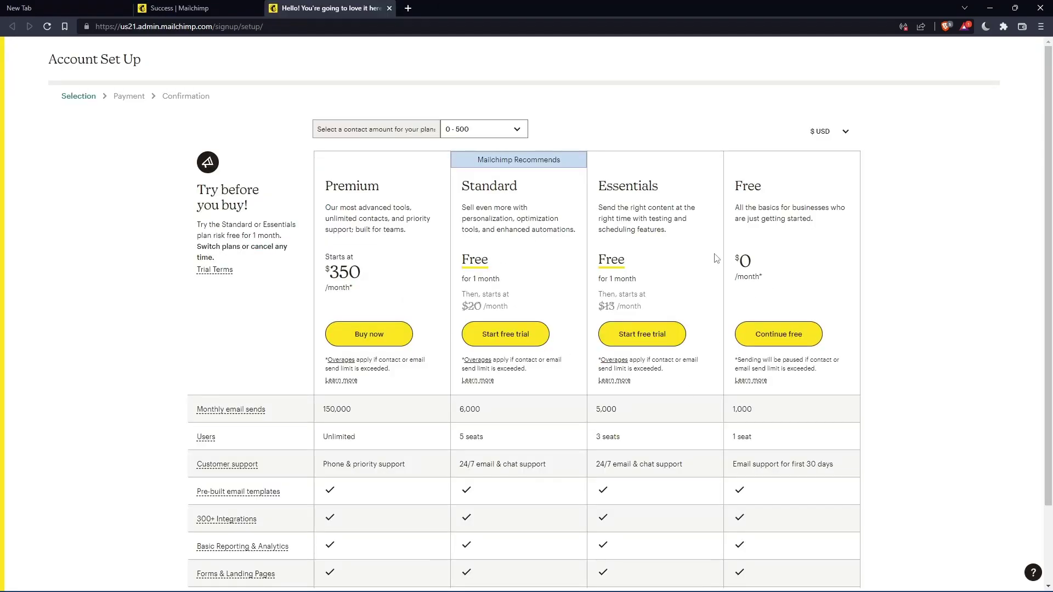
Continue on the free plan and submit first, last and business names from saved details.
click(788, 333)
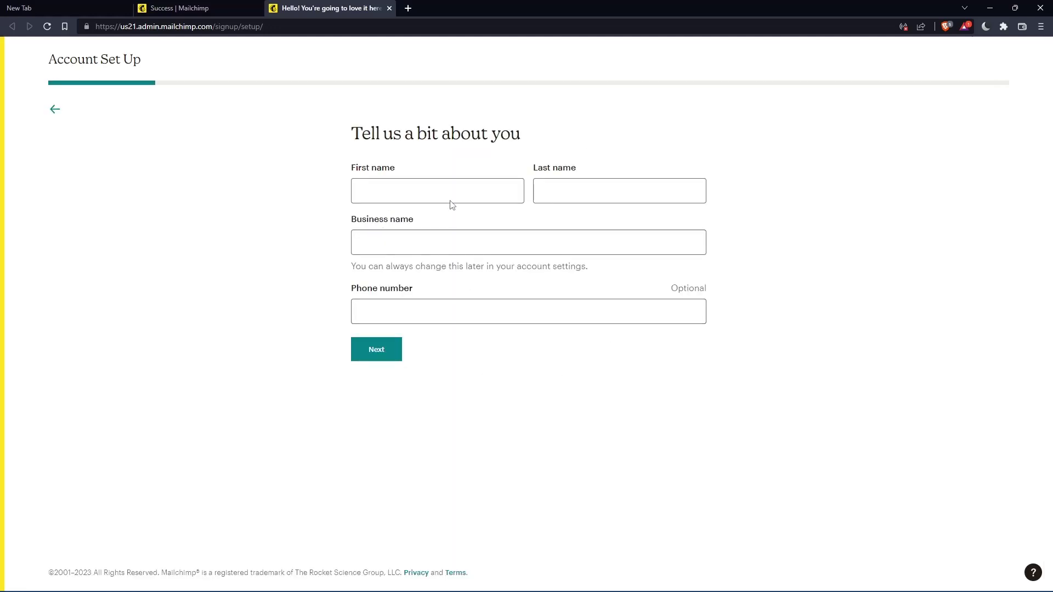
click(440, 186)
click(578, 196)
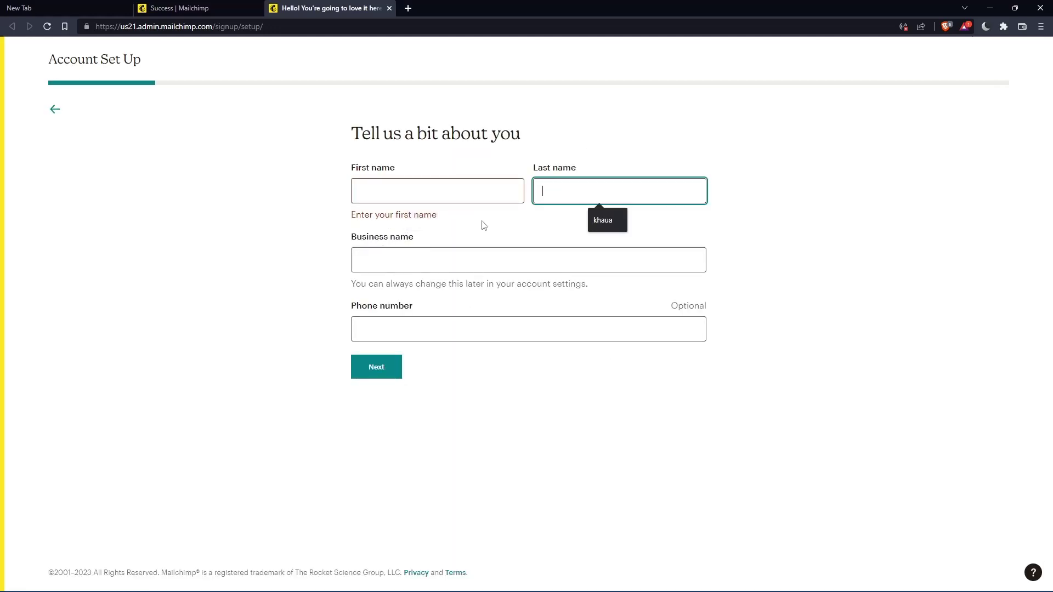
key(shift+Tab)
click(422, 228)
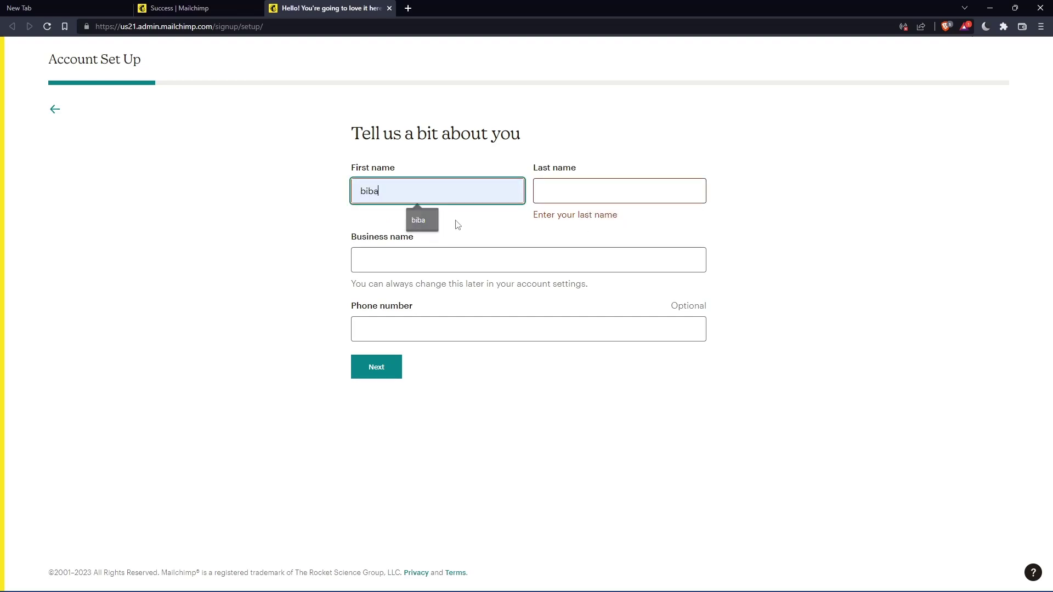
key(Tab)
click(605, 219)
key(Tab)
click(414, 266)
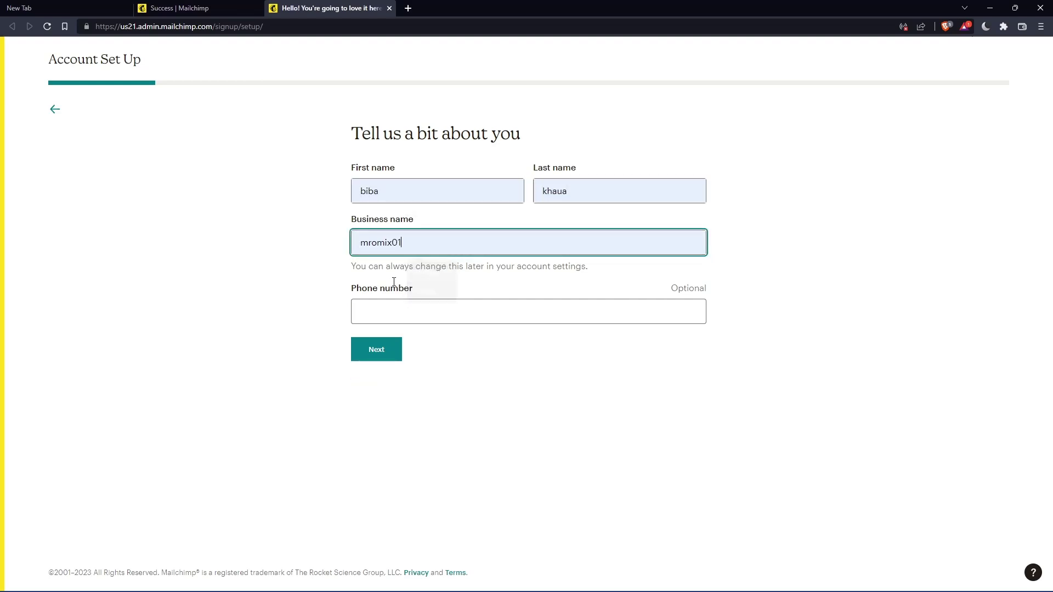
key(BackSpace)
key(BackSpace)
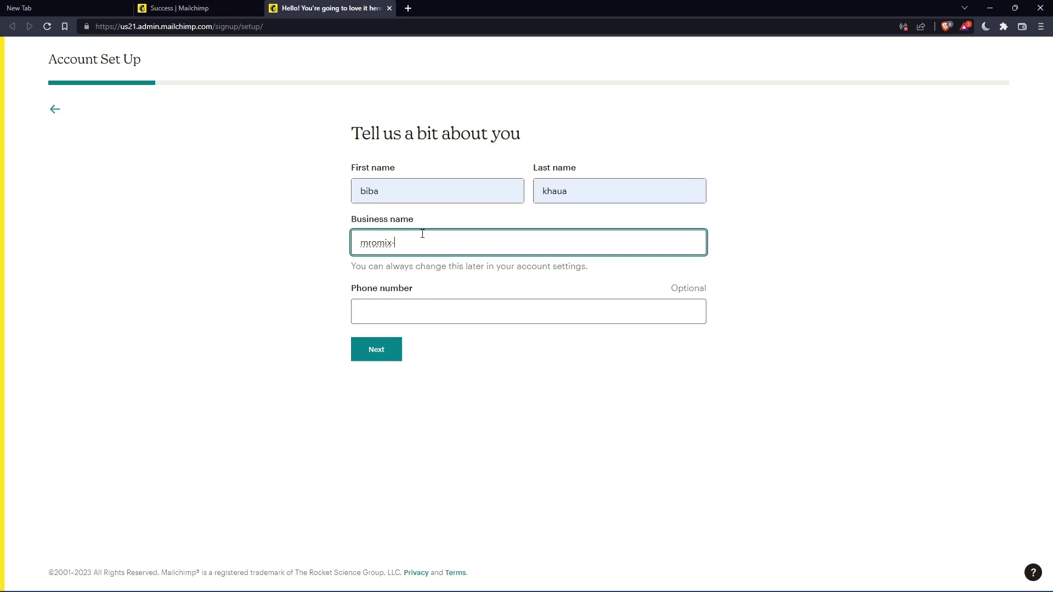
text(0)
click(382, 350)
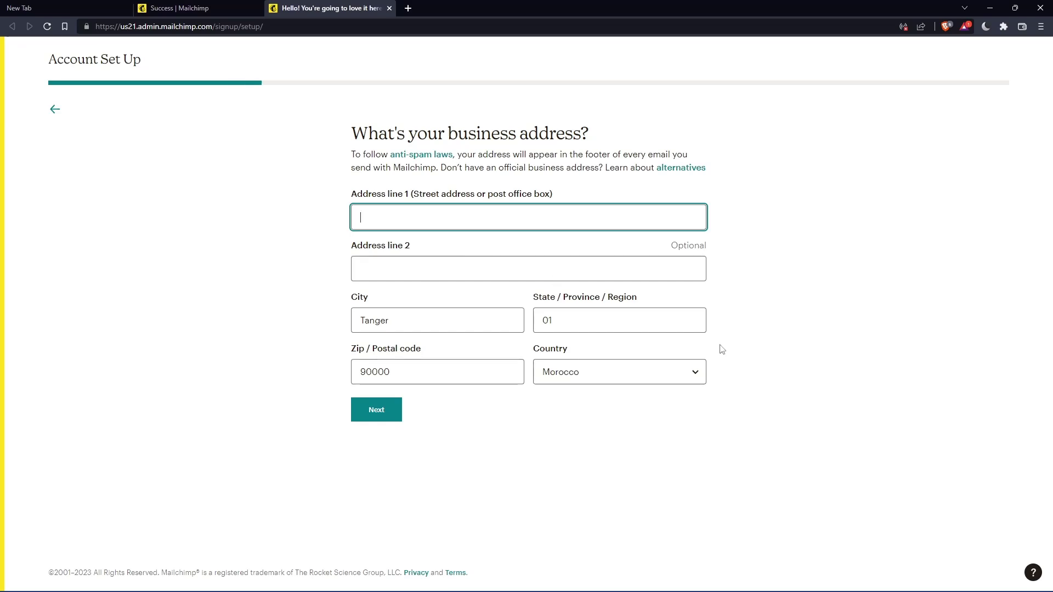
Fill Address line 1 with the saved autofill address and submit it.
click(448, 248)
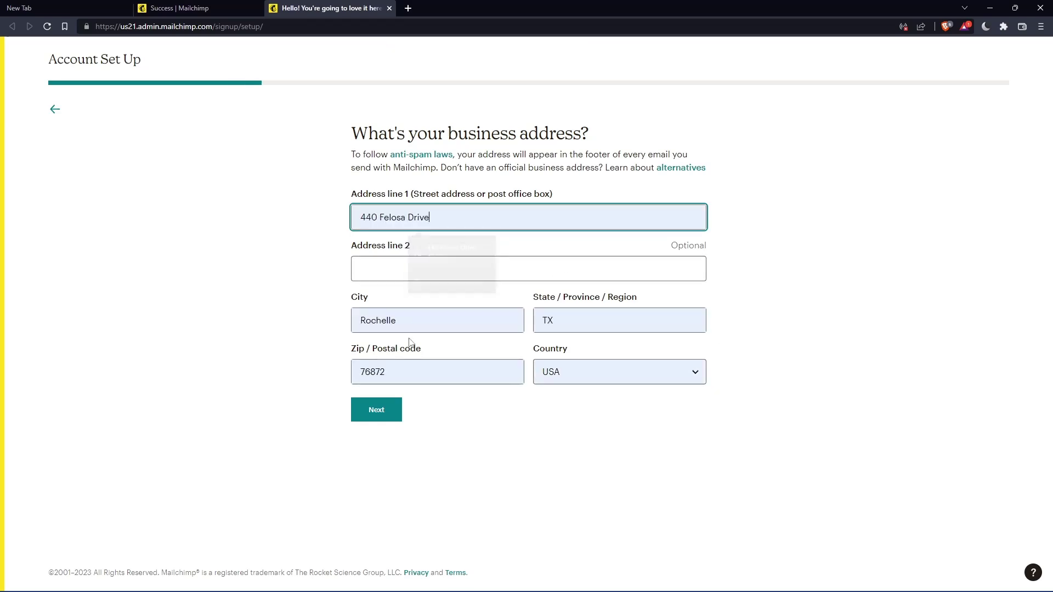
click(372, 410)
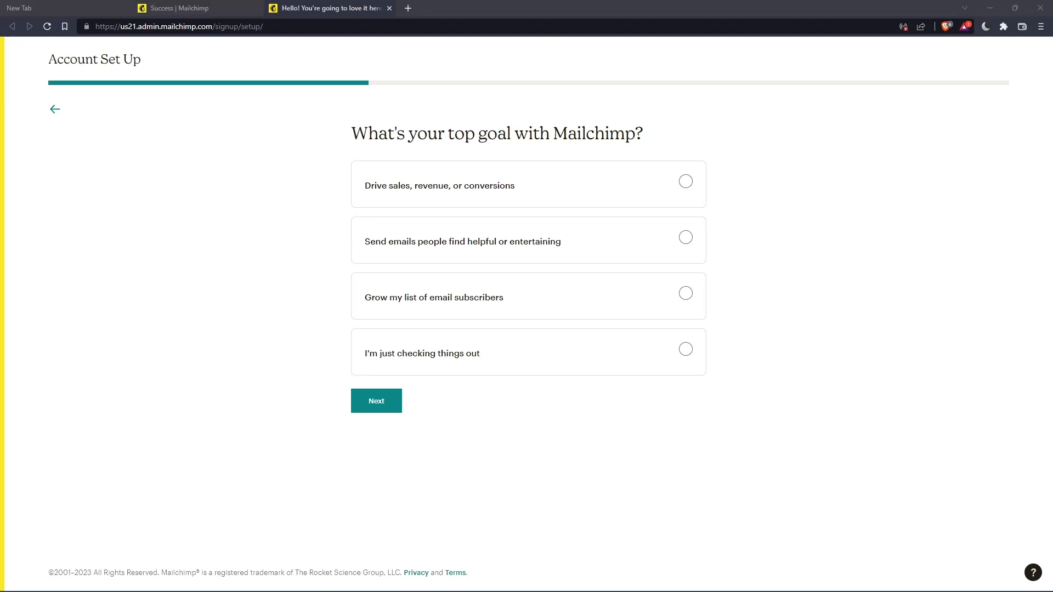
Answer the top-goal question with 'I'm just checking things out' and continue.
click(362, 403)
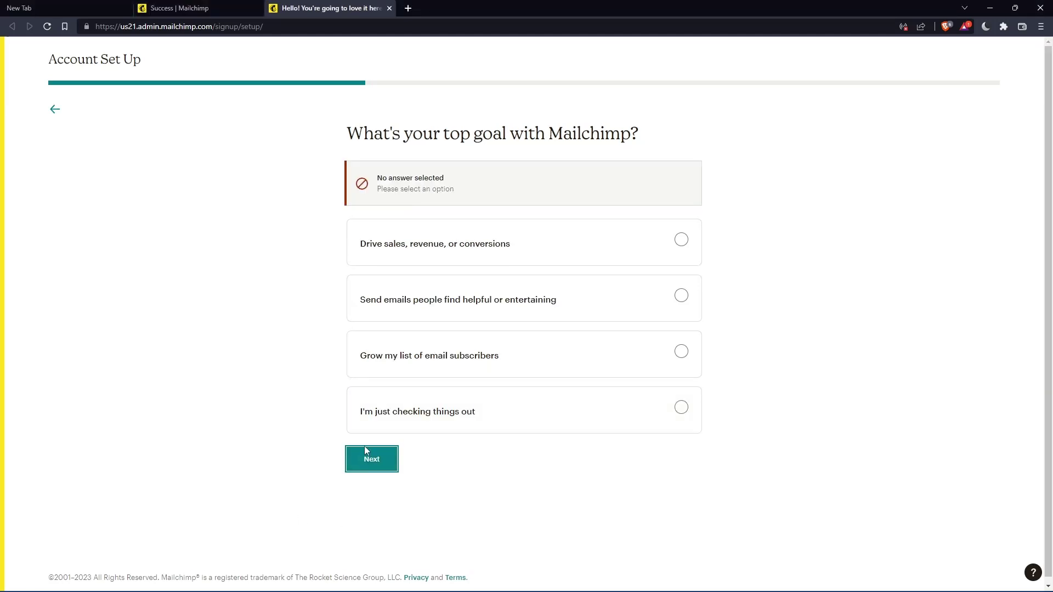
click(365, 460)
click(574, 431)
click(394, 402)
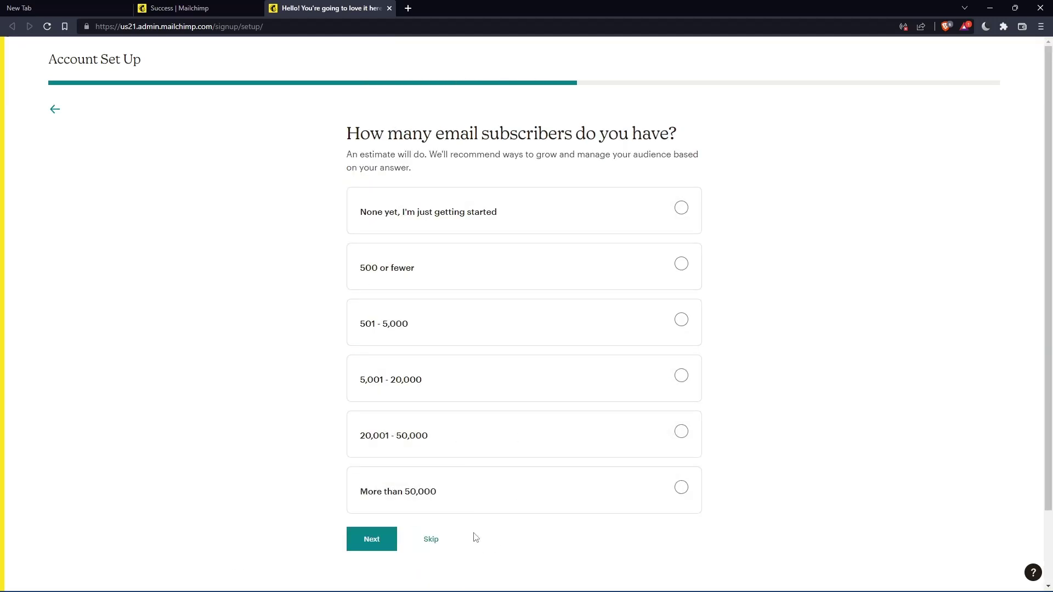
Skip the subscriber, selling and brand-import questions, finish setup and enter the dashboard.
click(434, 539)
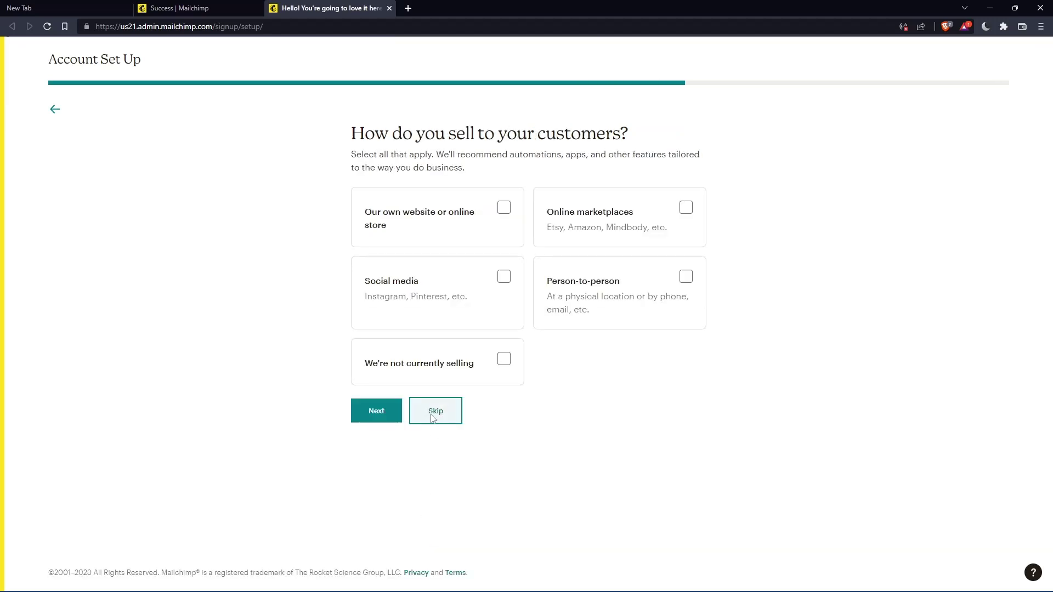
click(434, 419)
click(435, 309)
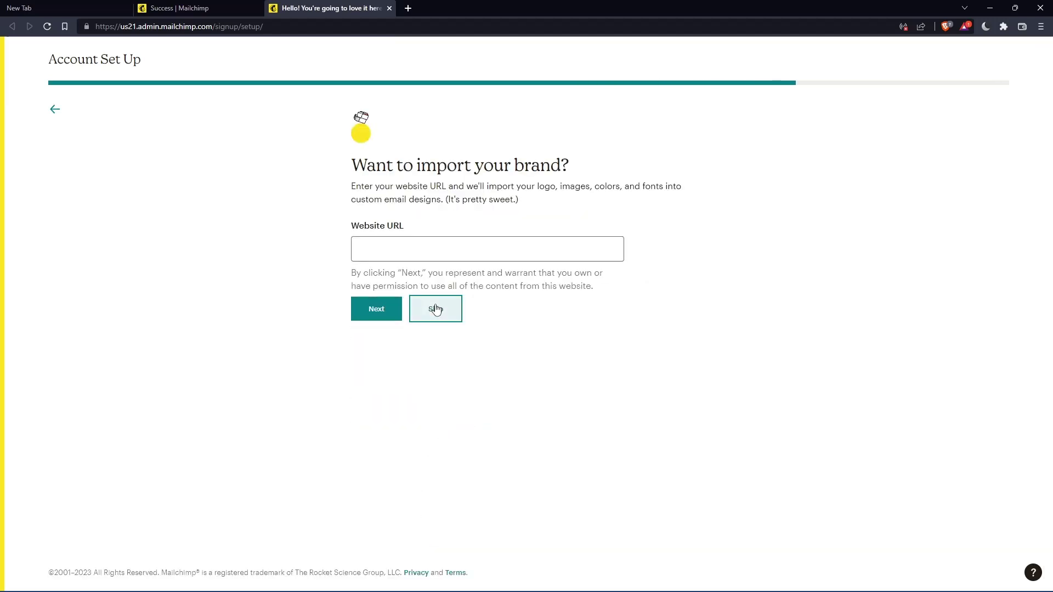
click(383, 365)
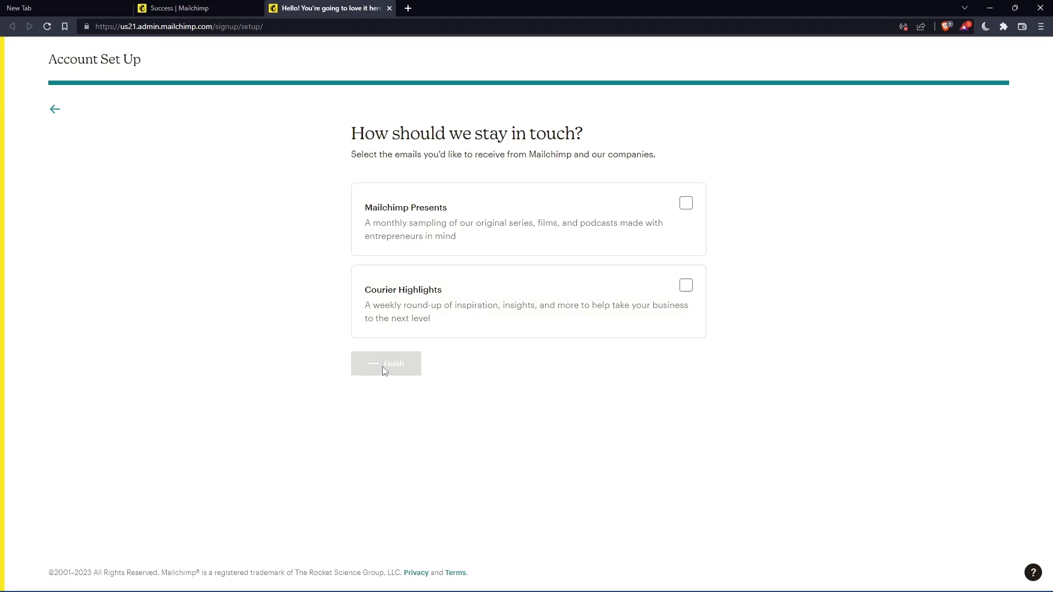
click(249, 293)
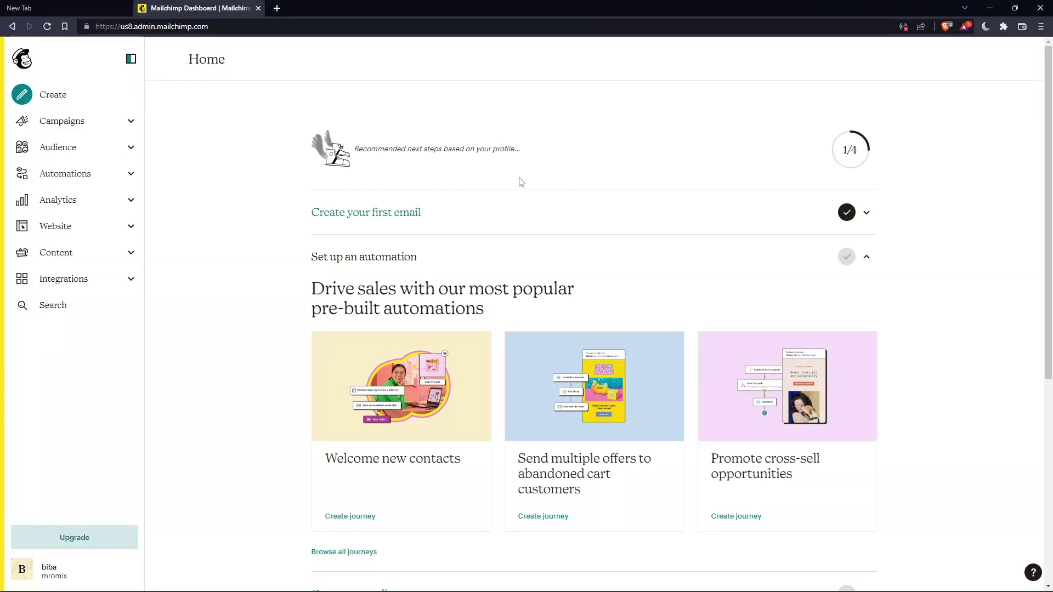
Start a new Design Email from Create and switch the picker to Themes.
click(79, 100)
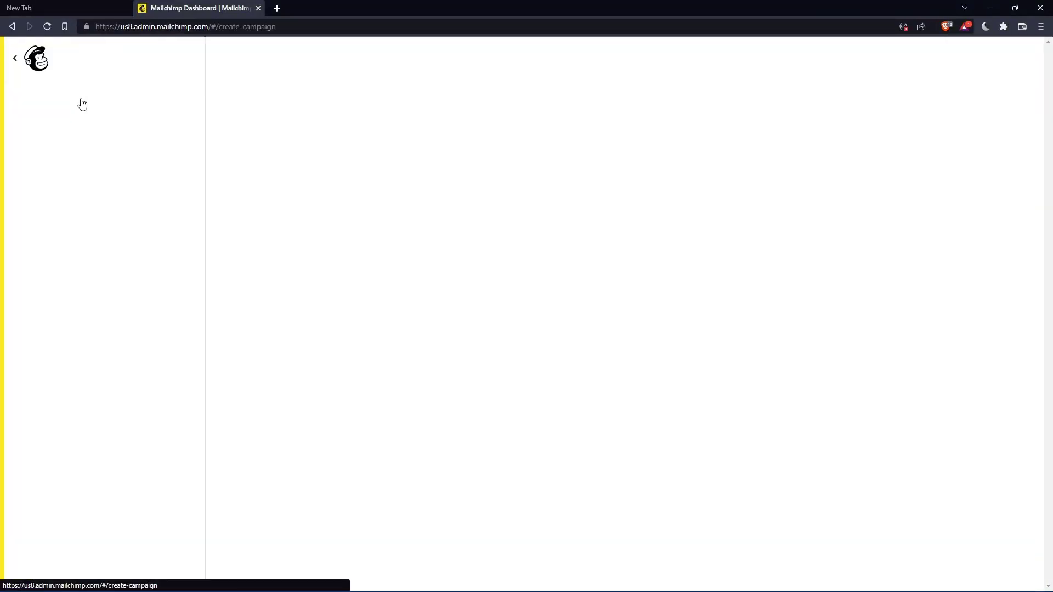
click(427, 470)
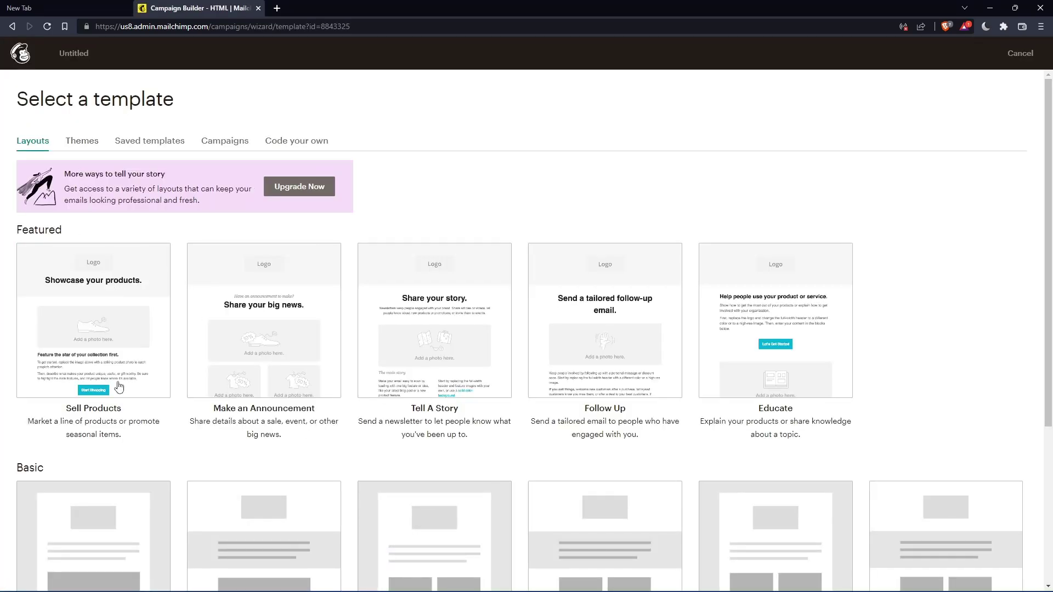
click(77, 146)
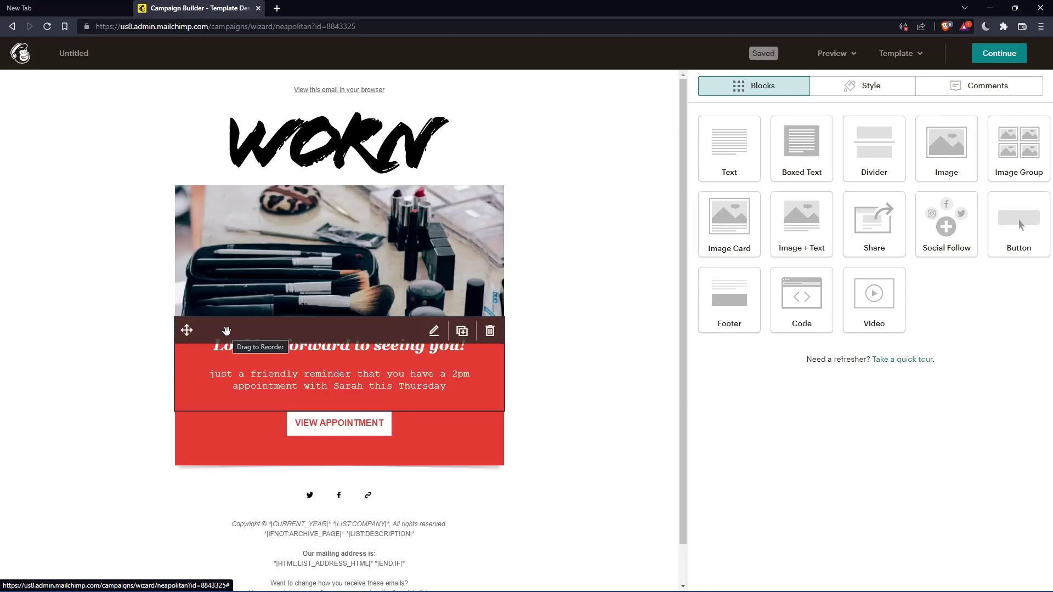
scroll(226, 331, down, 1)
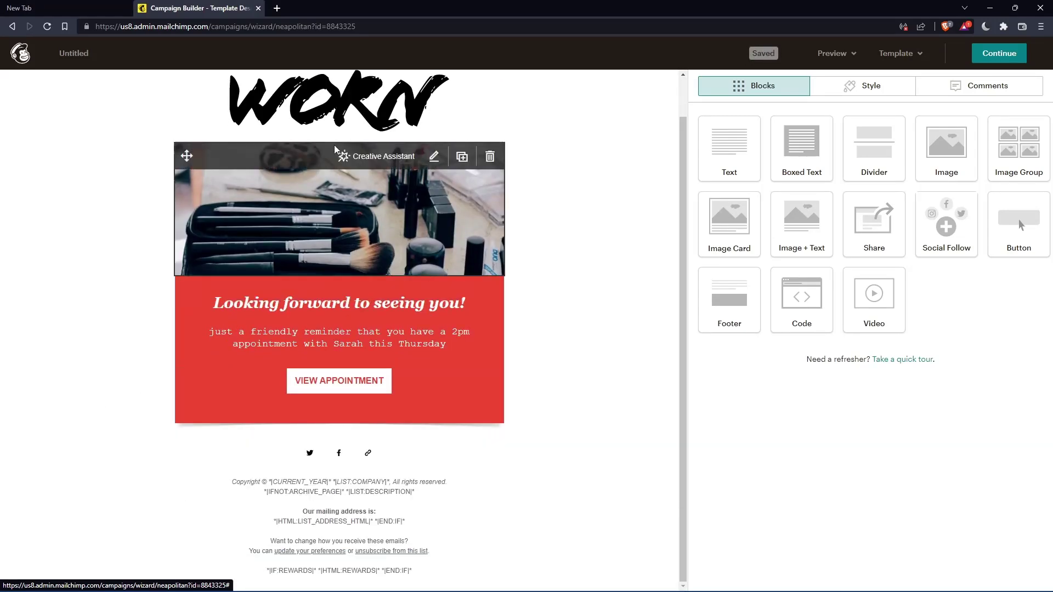
mouse_move(339, 543)
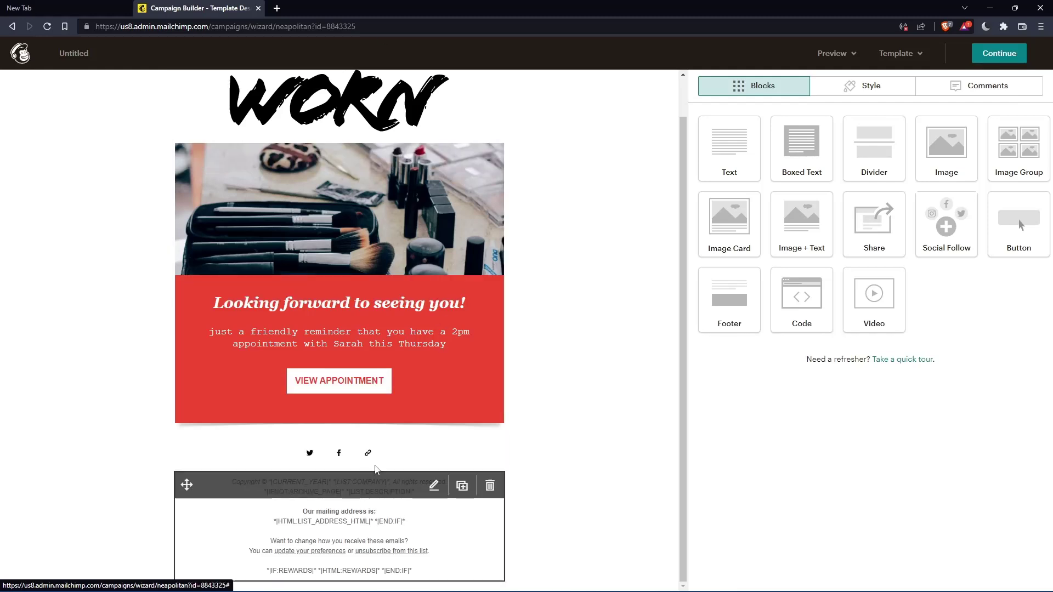
scroll(386, 102, up, 1)
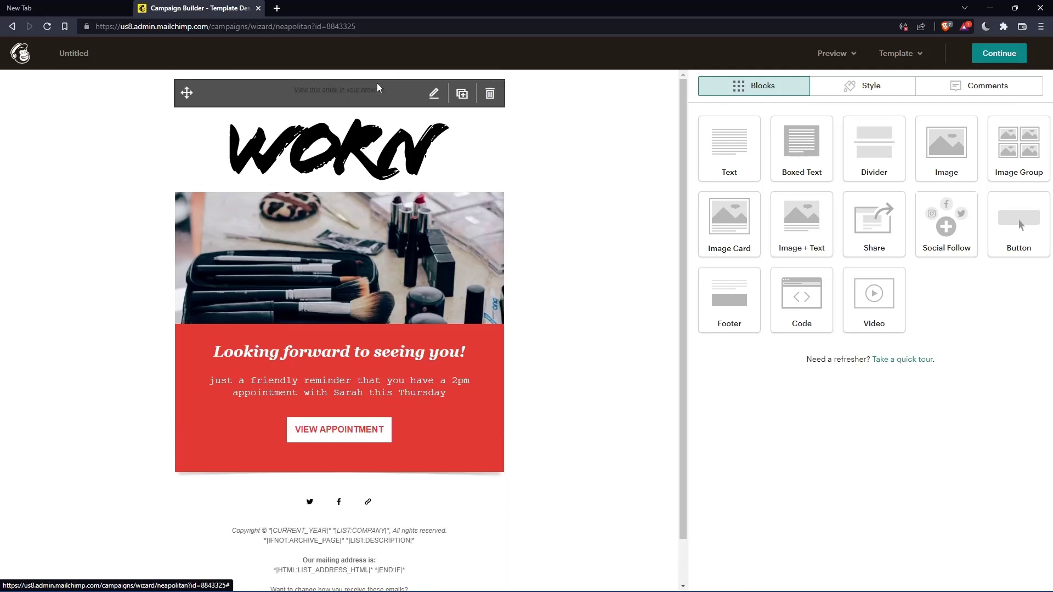
scroll(387, 118, down, 1)
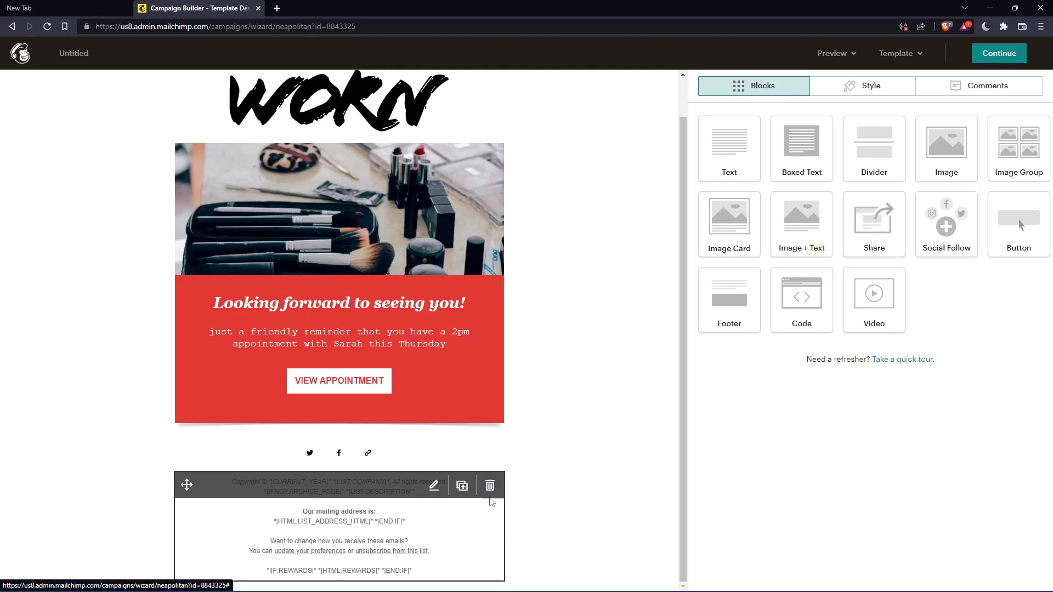
Delete the footer text block and the social icons row, confirming each deletion.
click(491, 487)
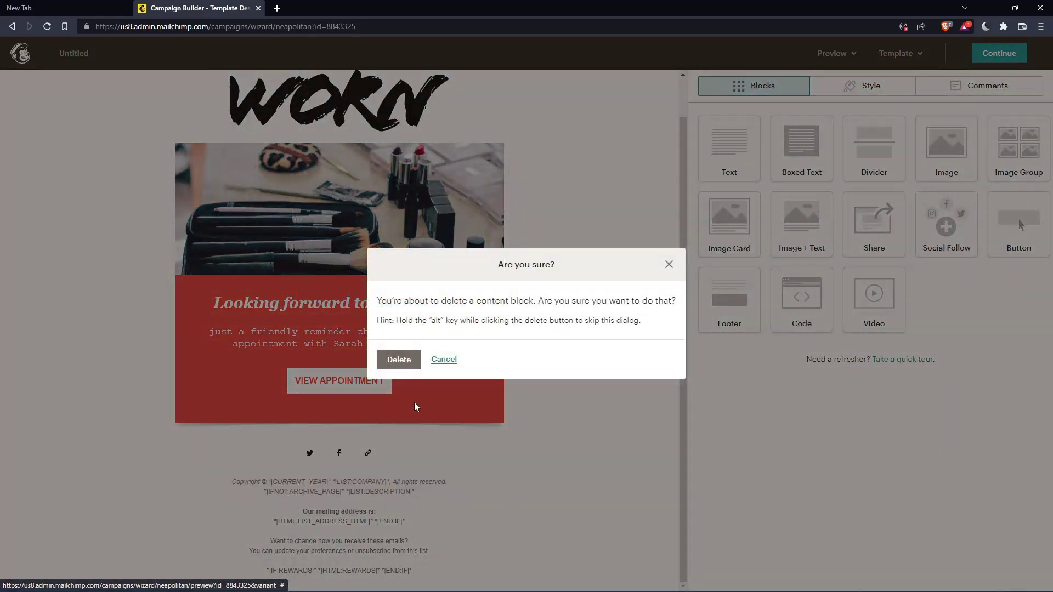
key(Return)
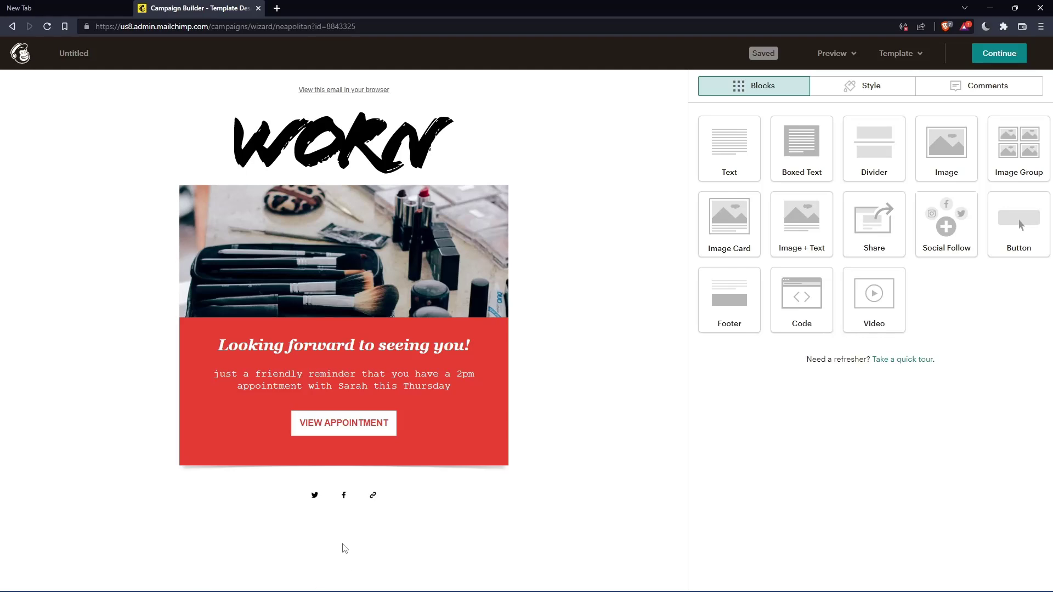
click(494, 494)
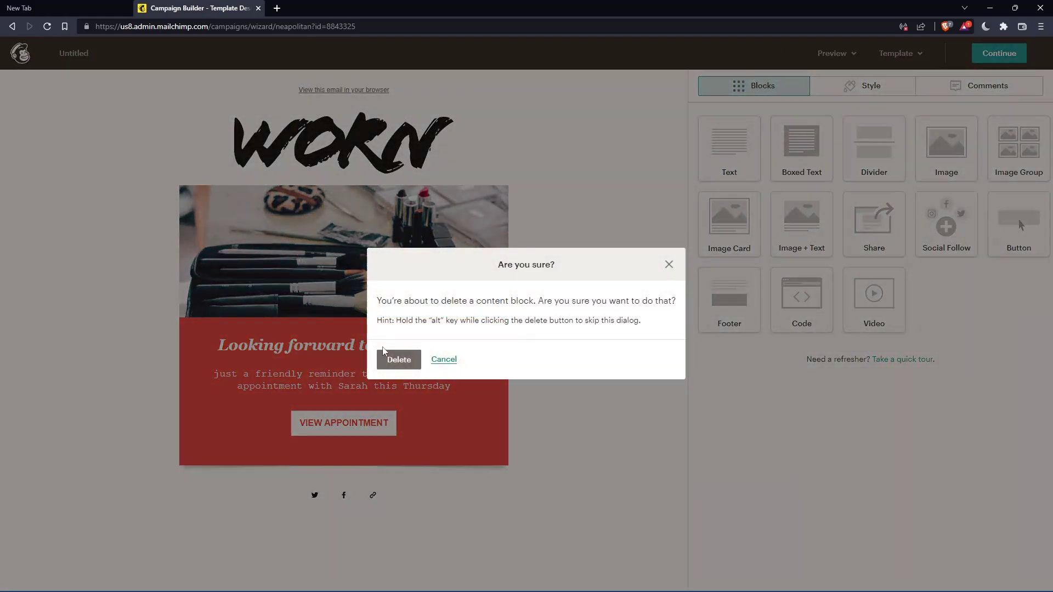
click(389, 361)
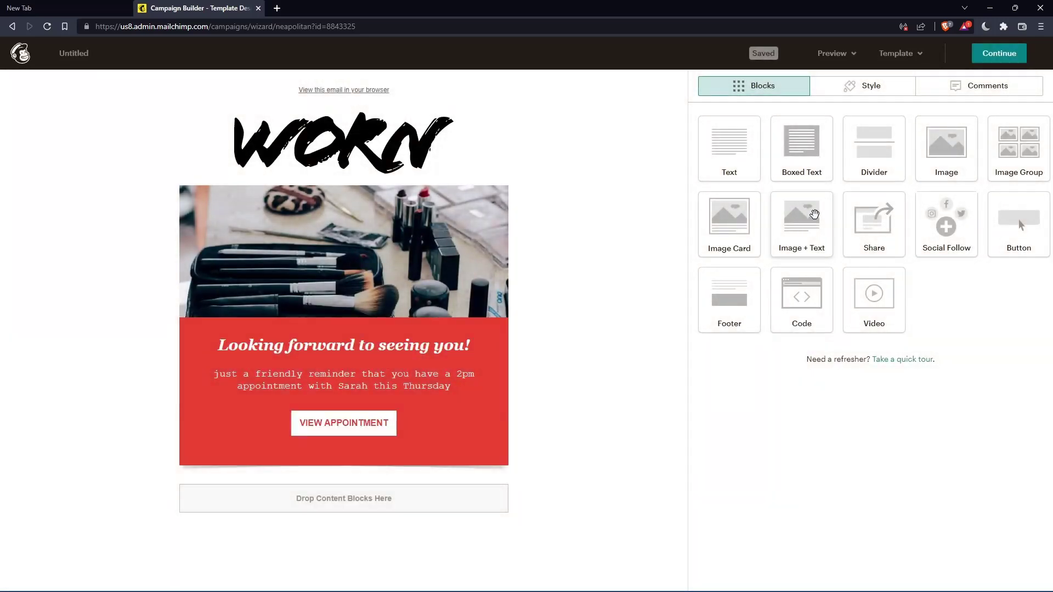